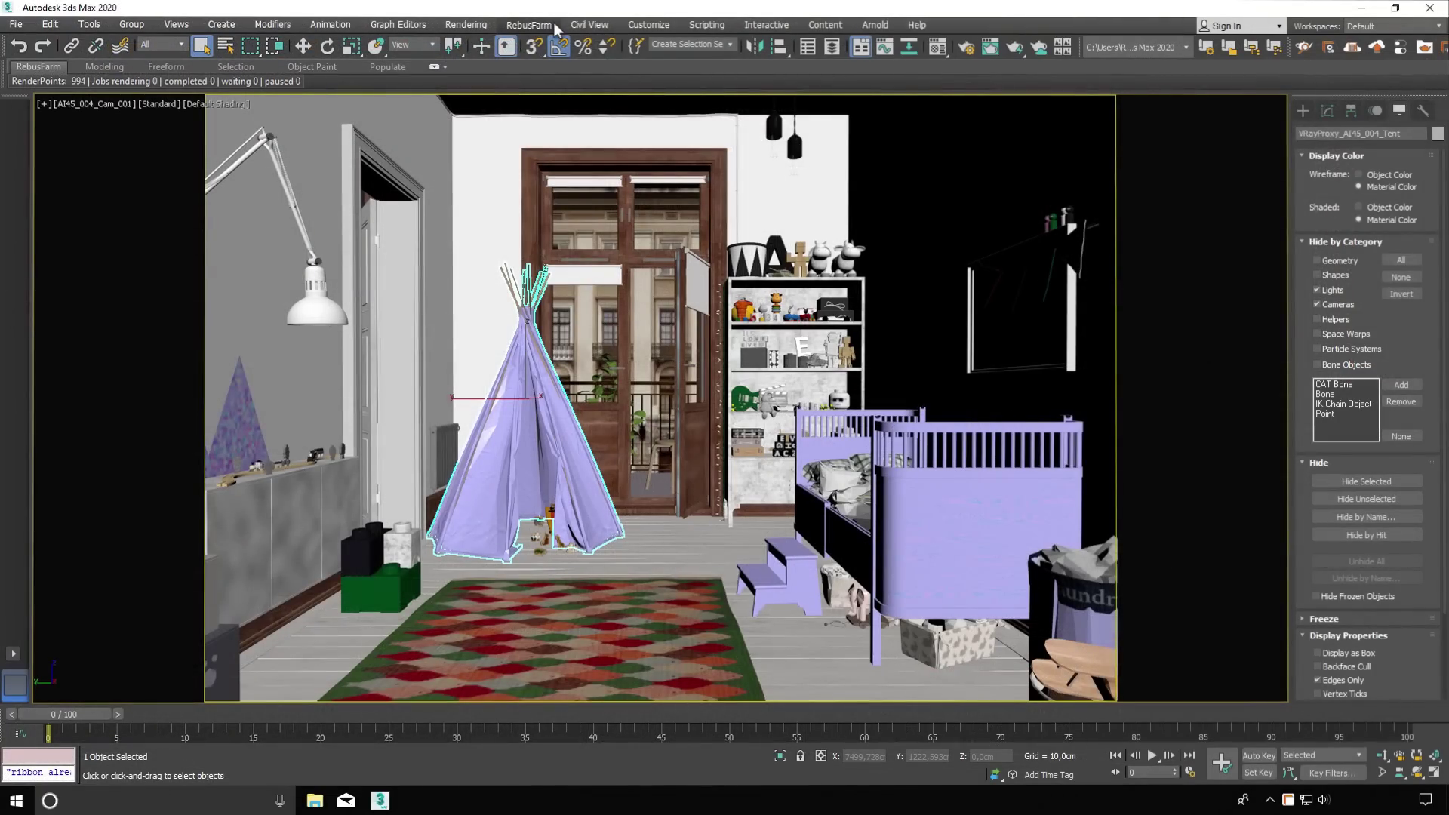
Step: Open the RebusFarm RenderSetup window for the children's room scene
click(555, 23)
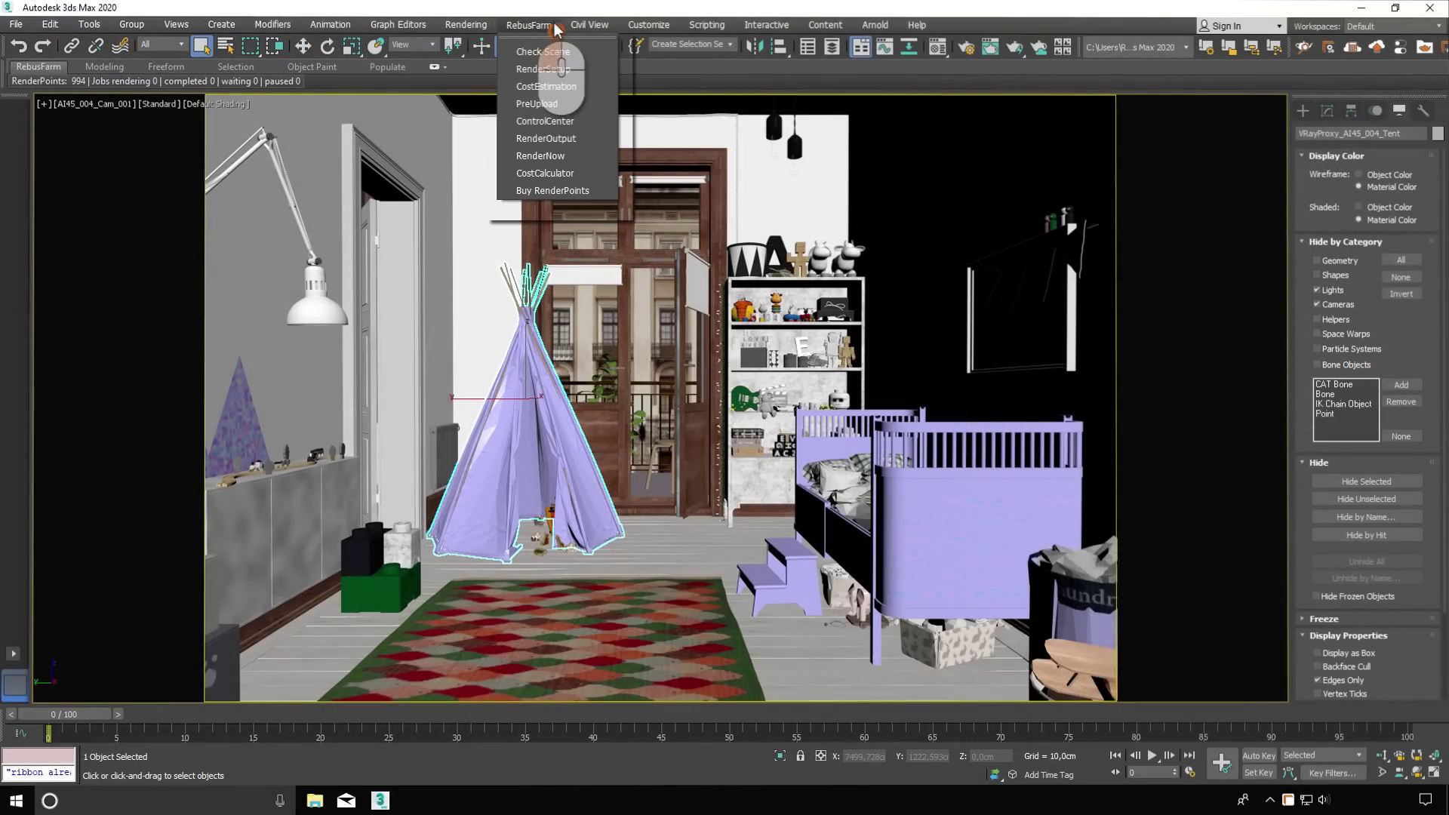
click(581, 68)
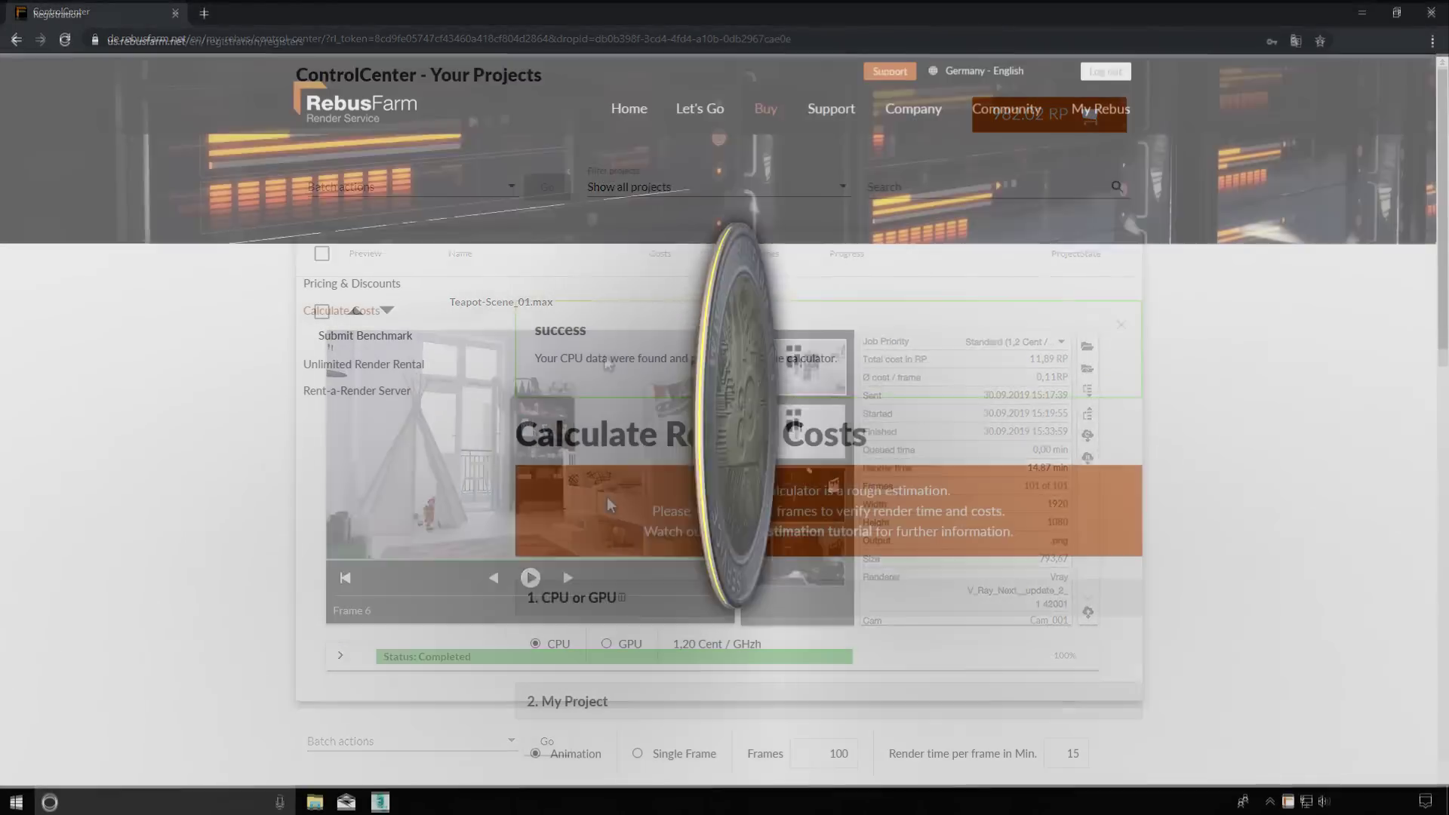
scroll(607, 504, down, 1)
scroll(607, 503, down, 2)
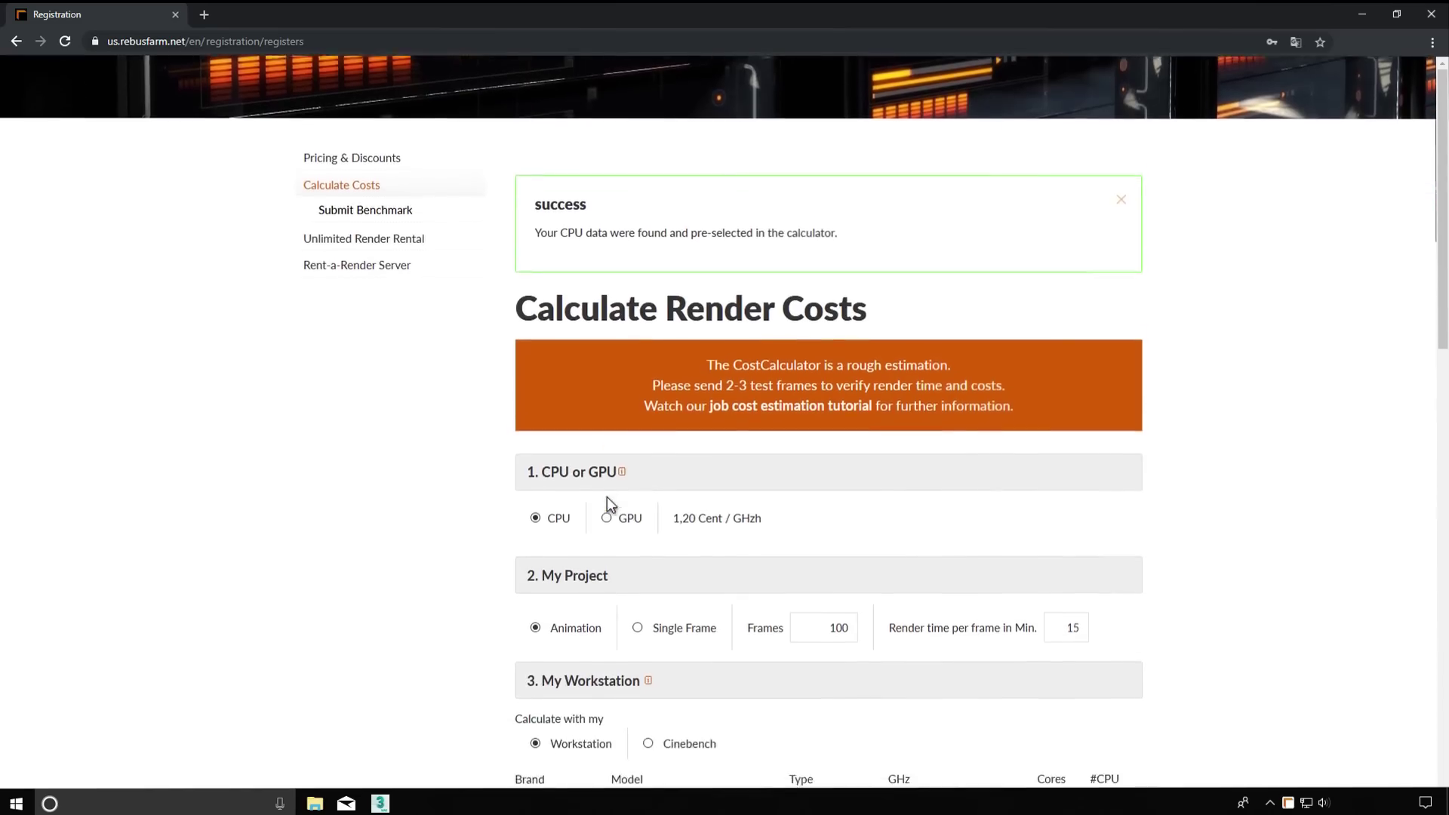
scroll(607, 504, down, 1)
scroll(608, 504, down, 1)
scroll(608, 503, down, 2)
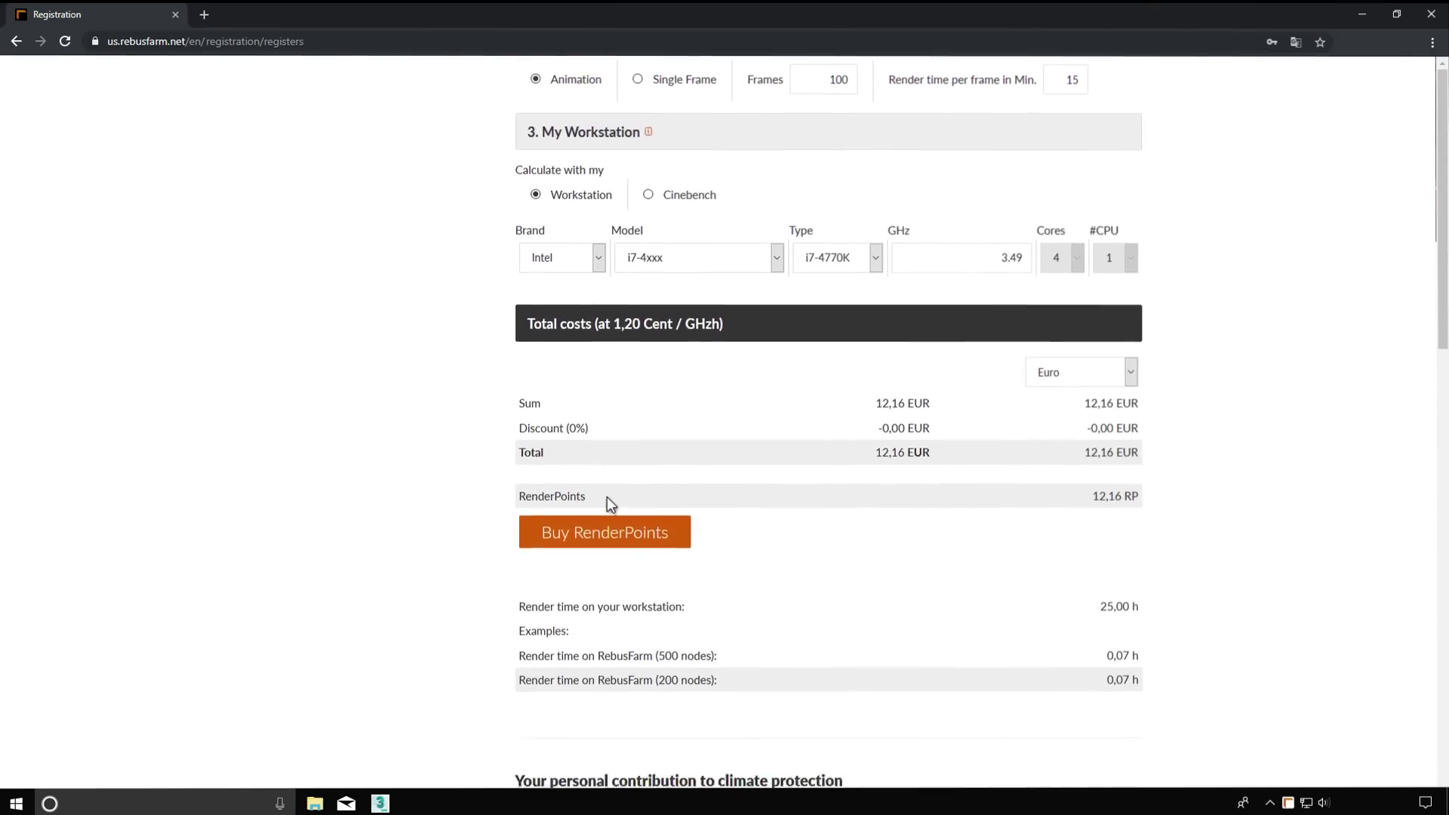
scroll(607, 504, down, 1)
scroll(607, 504, down, 1)
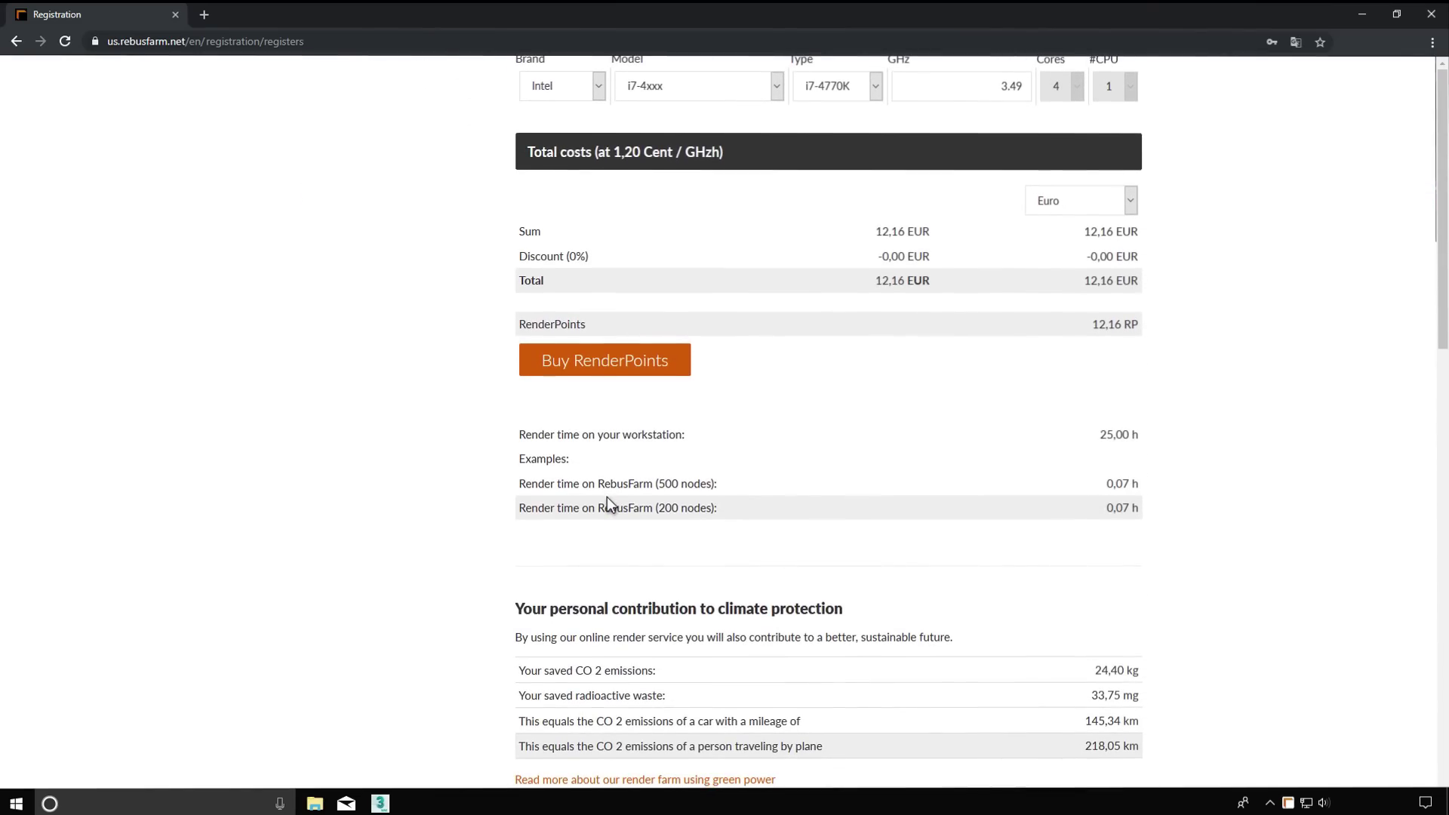